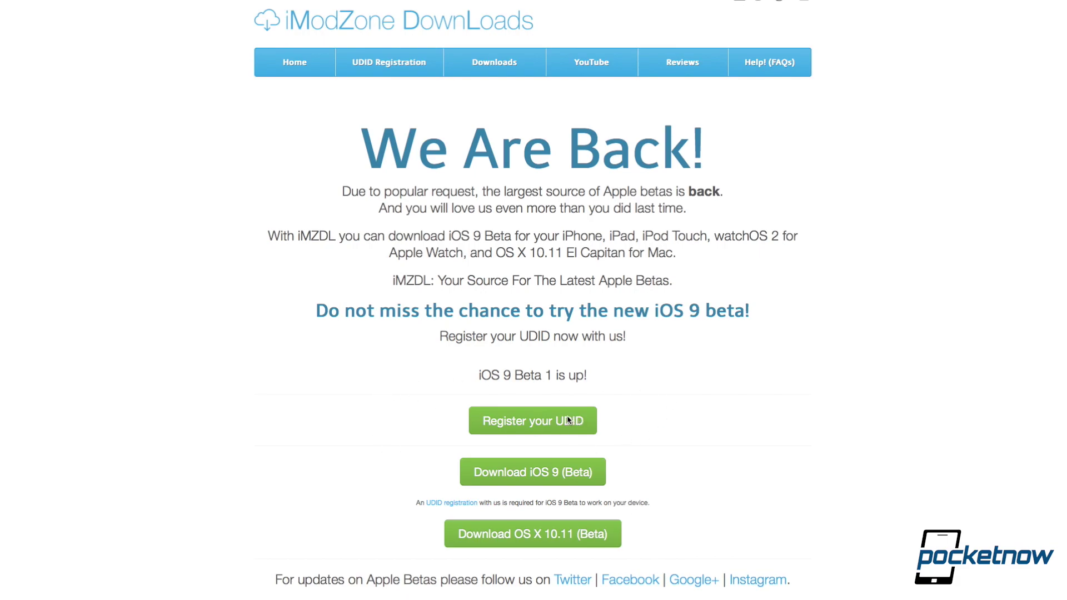
Step: Open the iOS 9 beta downloads and get the torrent for the iPad Mini 2 (A1489)
left_click(530, 474)
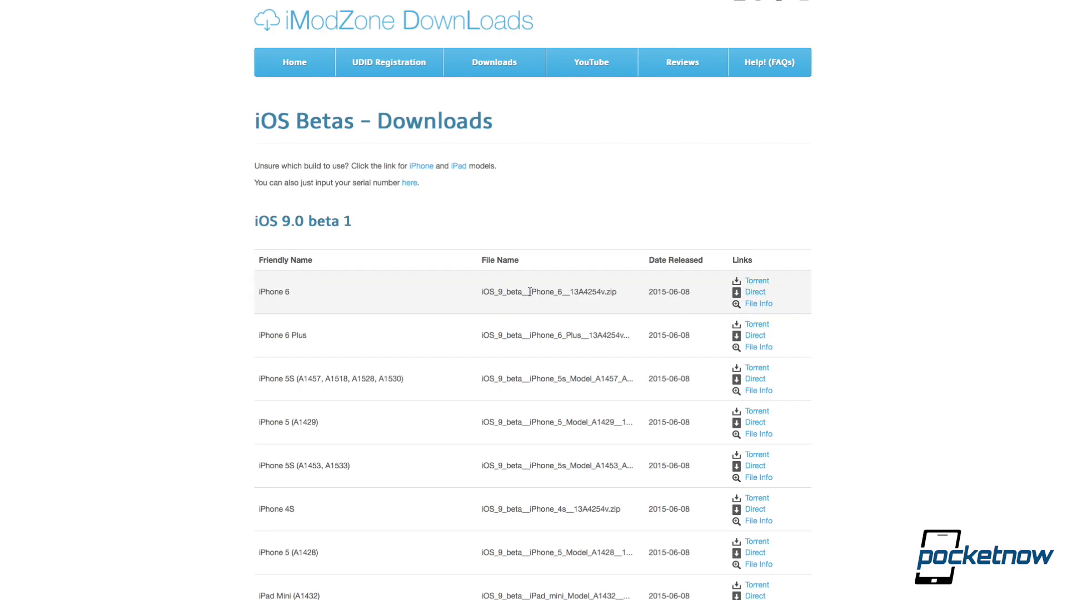
scroll(402, 293, "down", 5)
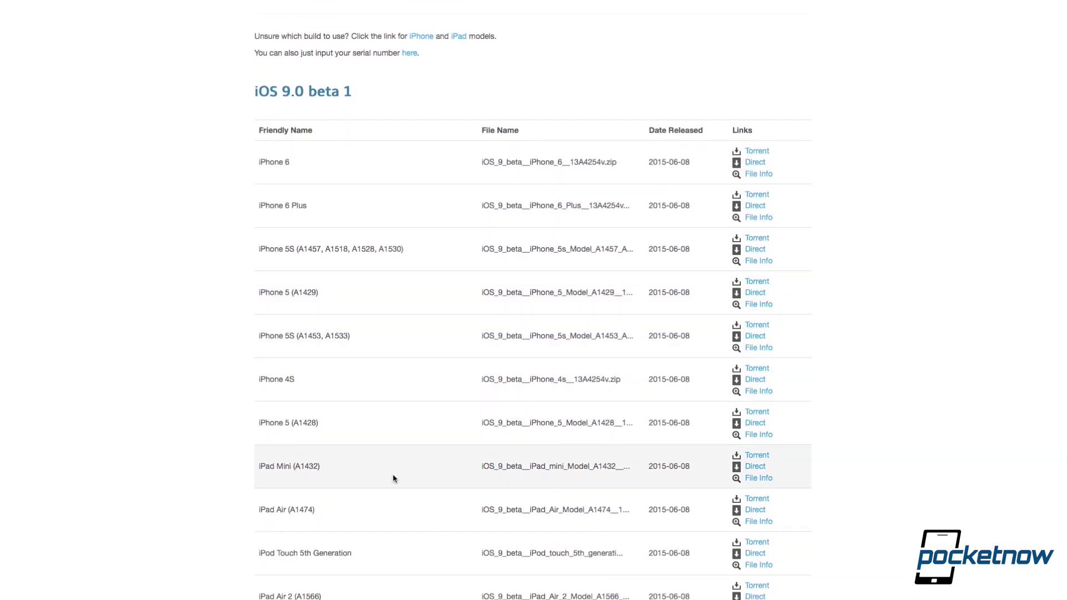
scroll(393, 479, "down", 9)
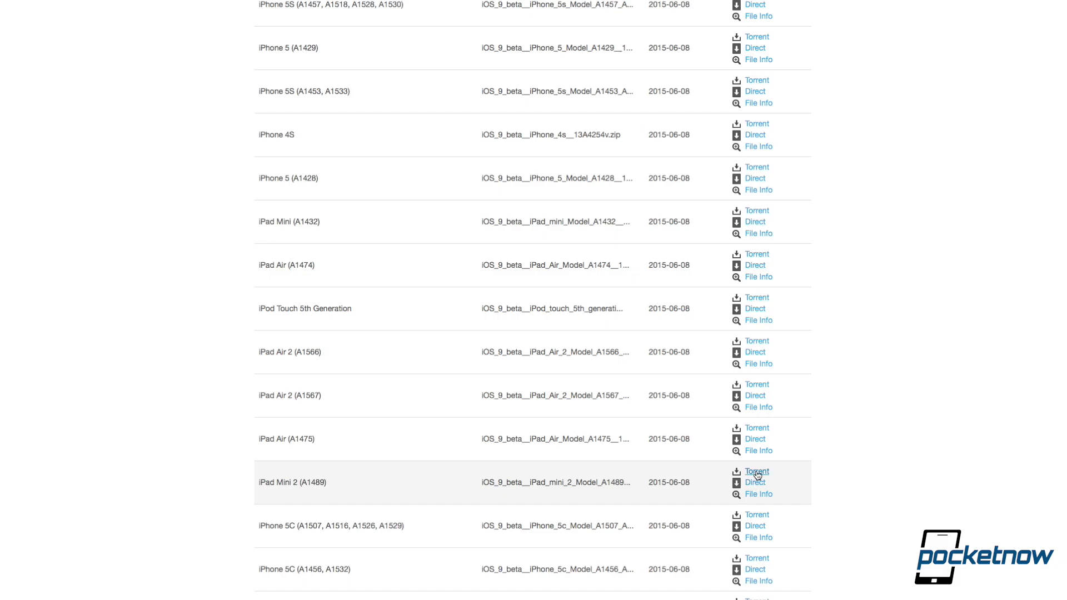
left_click(756, 472)
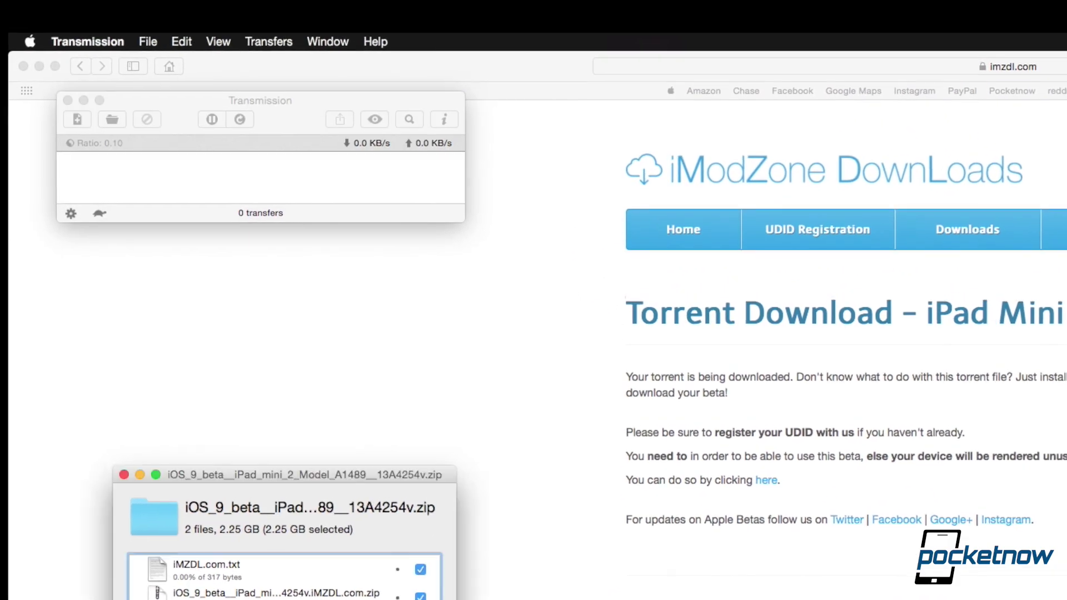
Step: Start the iPad Mini 2 beta torrent transfer in Transmission and move its window away from the screen corner
key("Return")
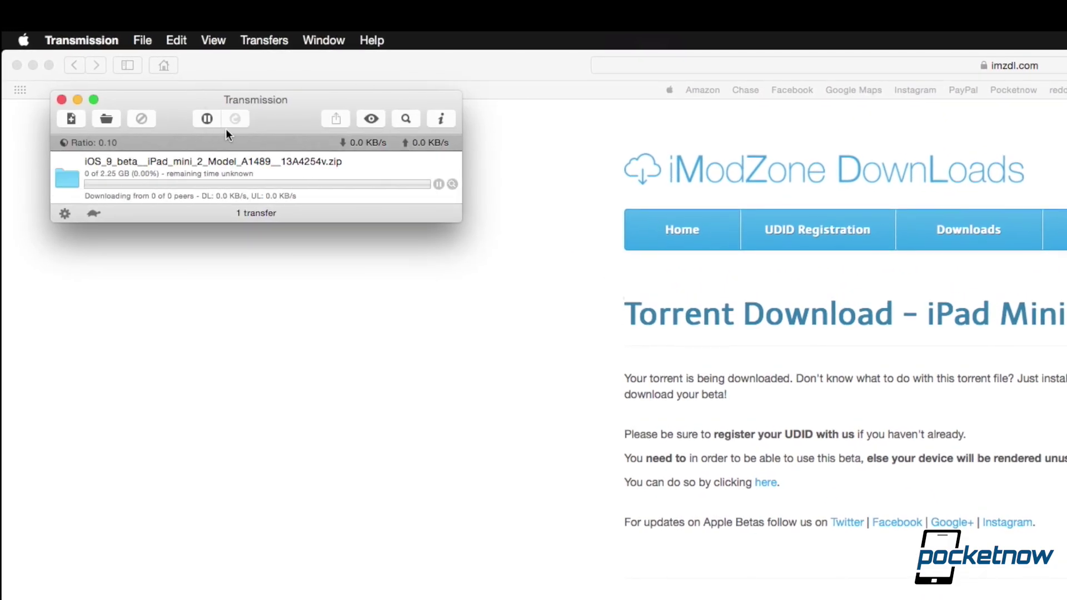
left_click_drag(303, 119, 486, 503)
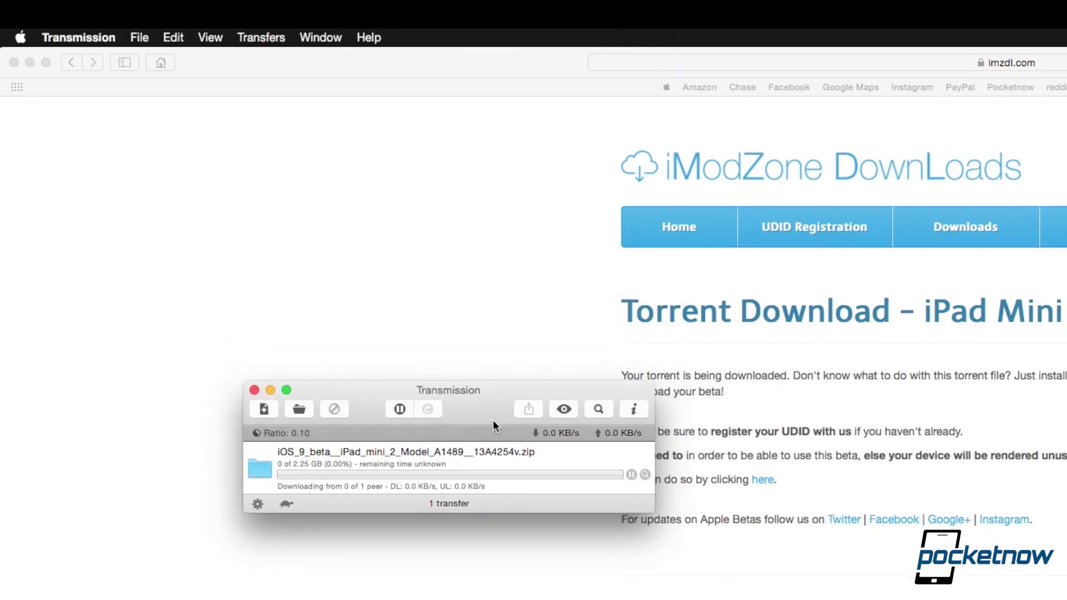
left_click_drag(436, 457, 804, 535)
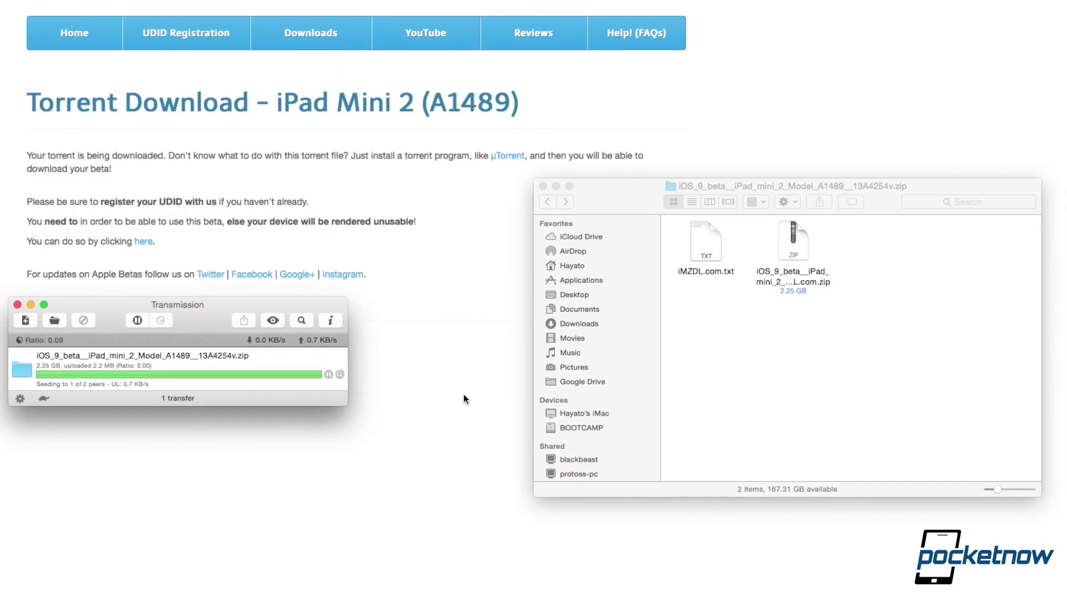
Step: Close the Transmission window, extract the downloaded iOS 9 beta zip archive, and open the site's UDID registration page
key("super+w")
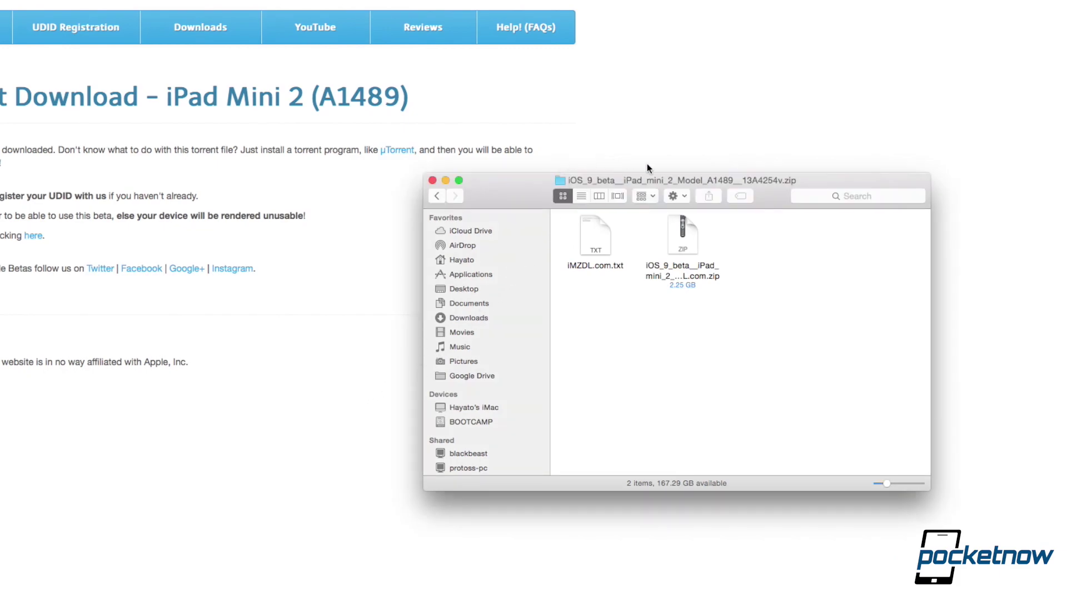
double_click(686, 236)
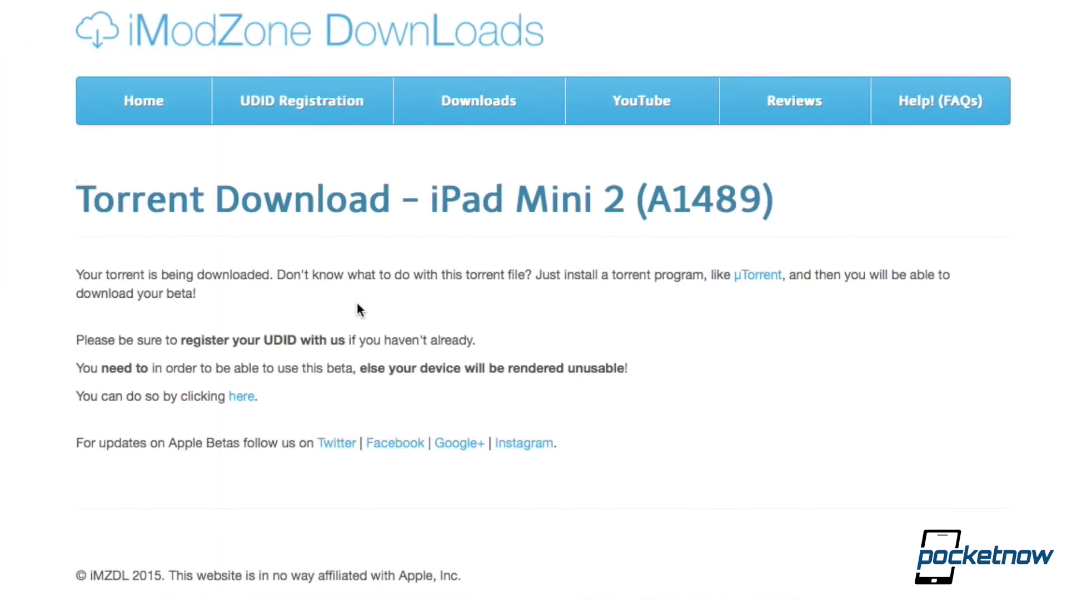
left_click(362, 118)
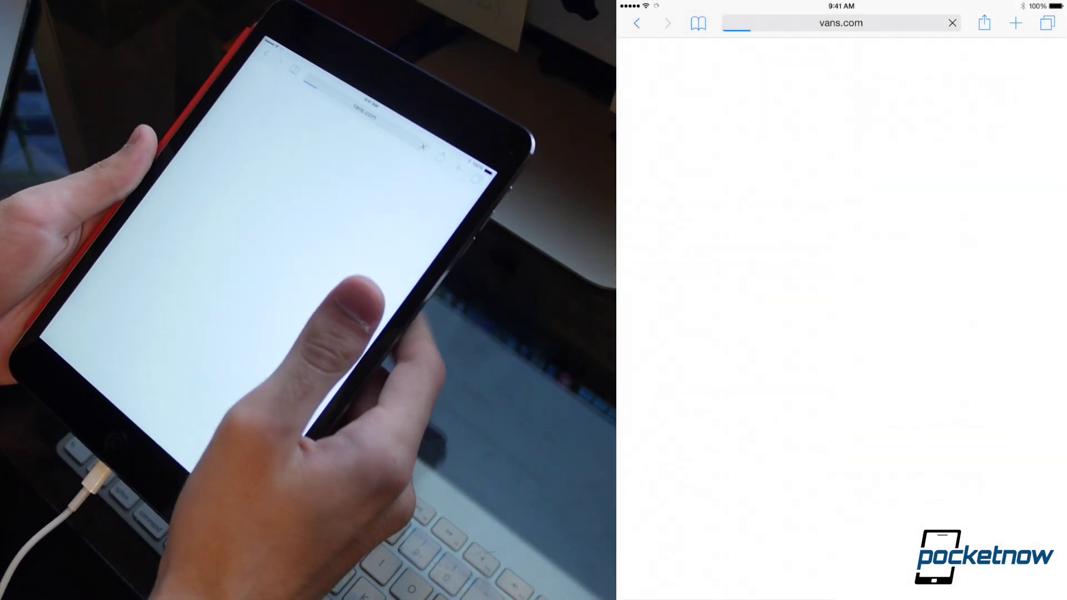
Step: Load imzdl.com in Safari on the iPad
left_click(842, 23)
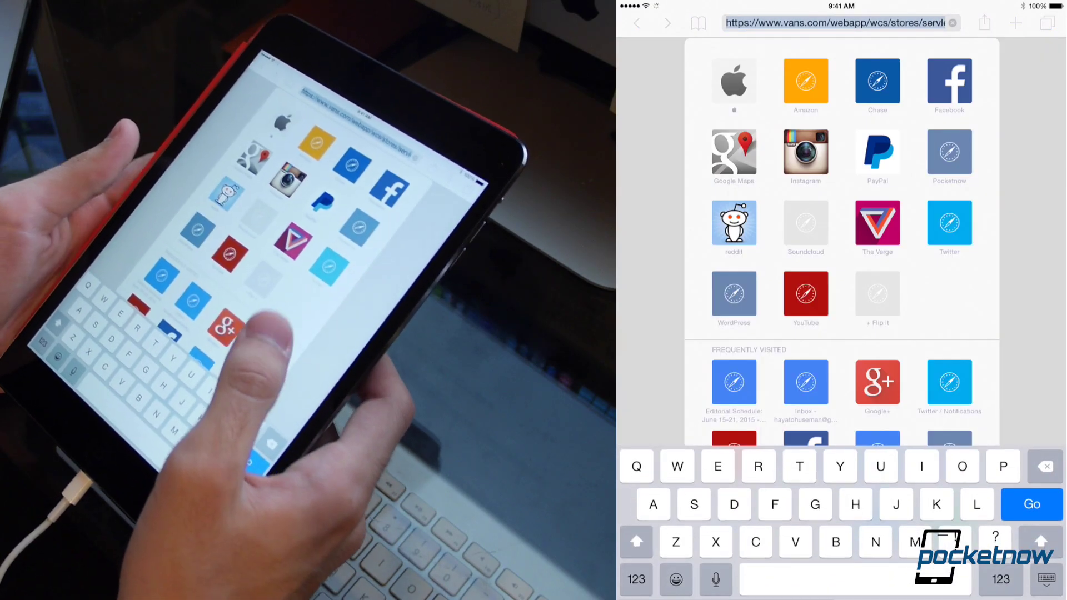
type("imzdl.")
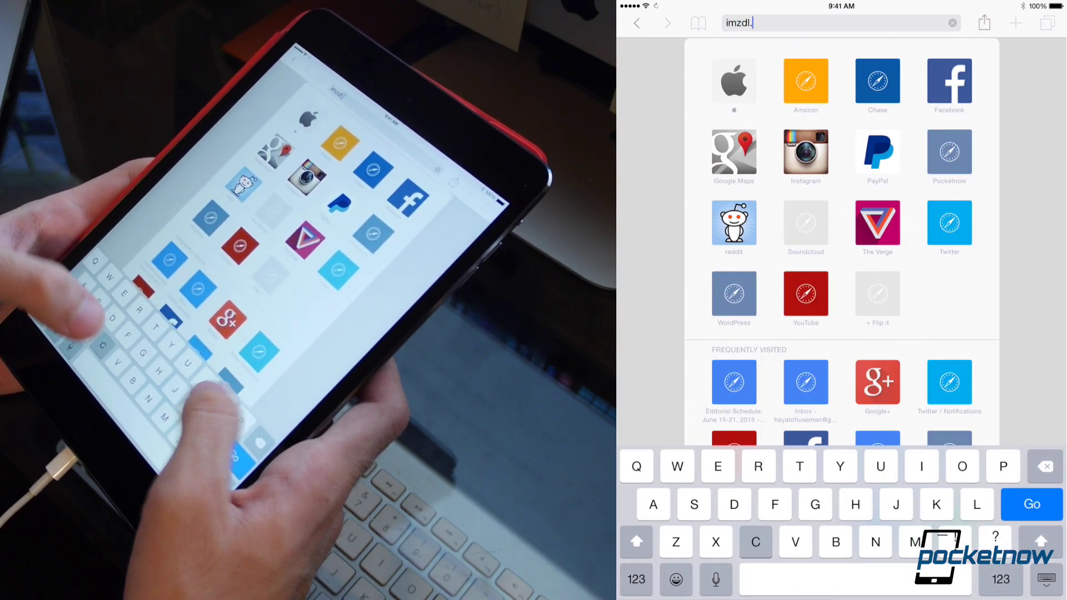
type("com")
key("Return")
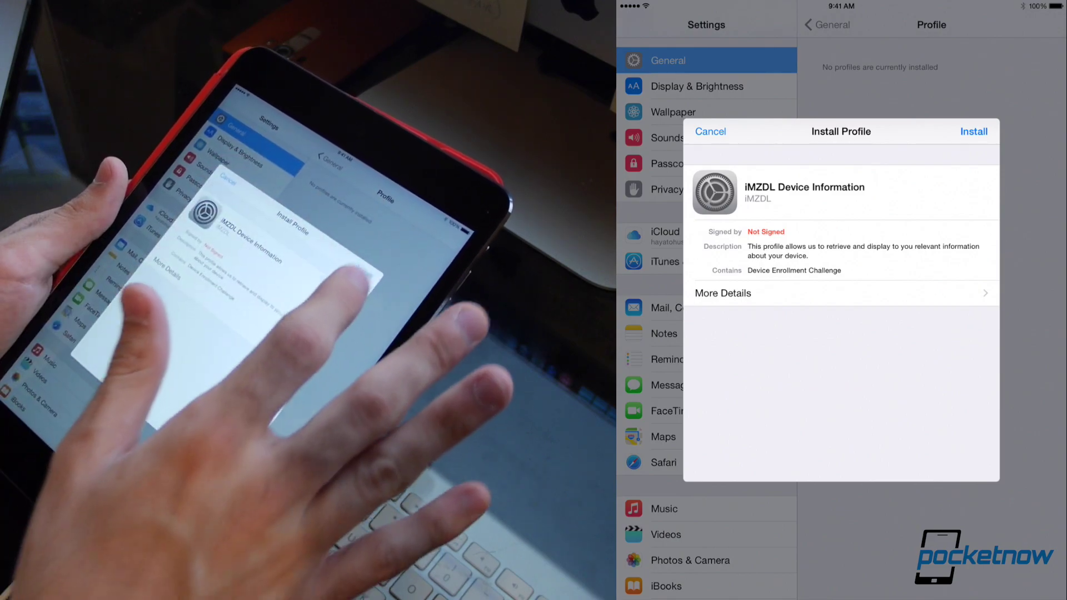
Step: Install the unsigned iMZDL Device Information profile on the iPad
left_click(974, 131)
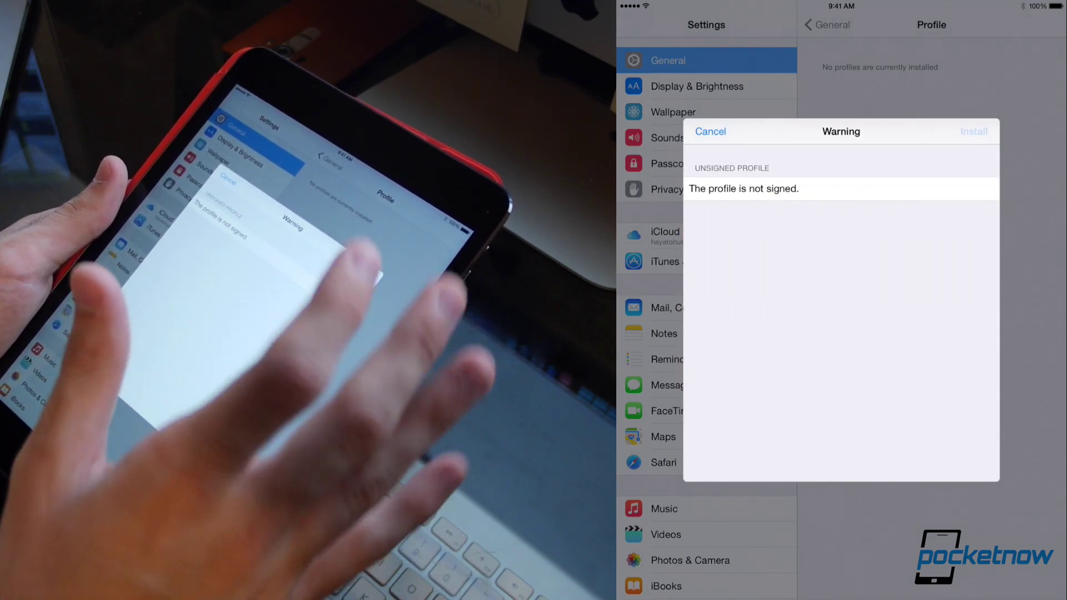
left_click(974, 131)
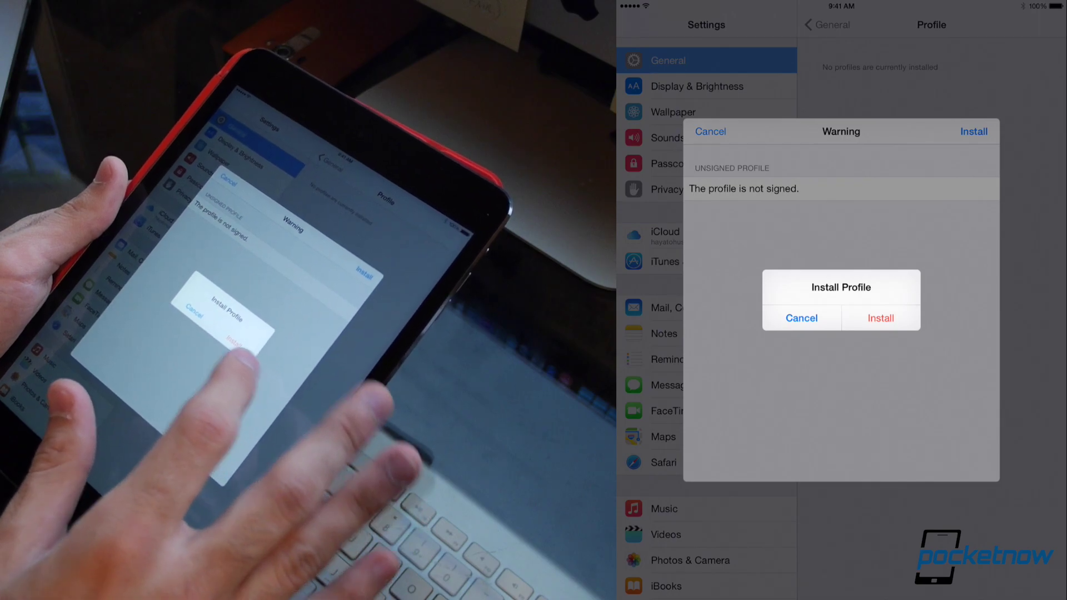
left_click(881, 318)
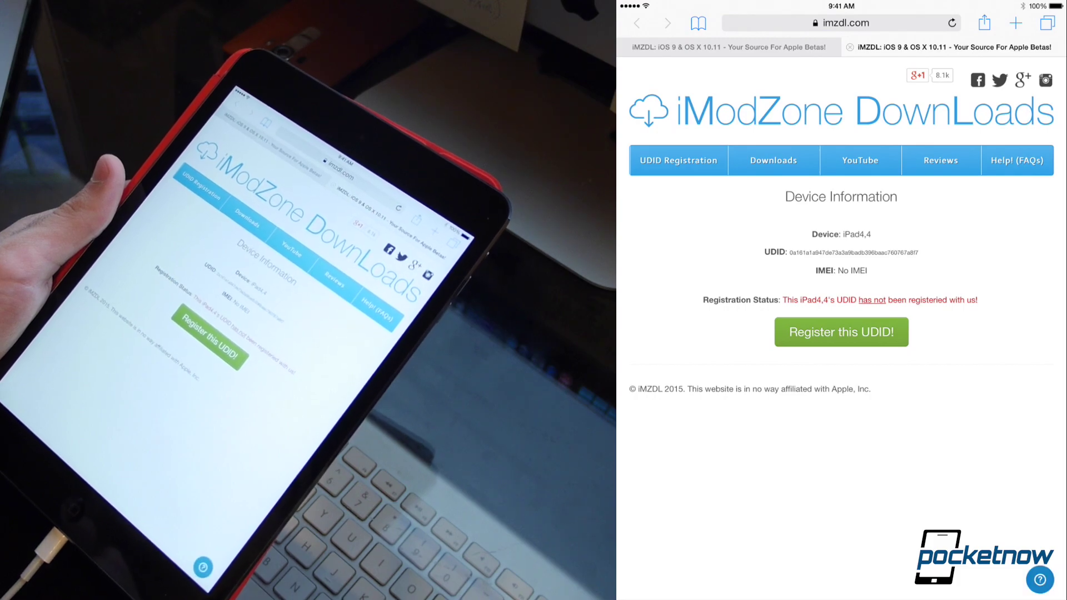
Step: Open this device's UDID registration form, select the $8 UDID Registration without iModCare, and look over the billing fields
left_click(842, 332)
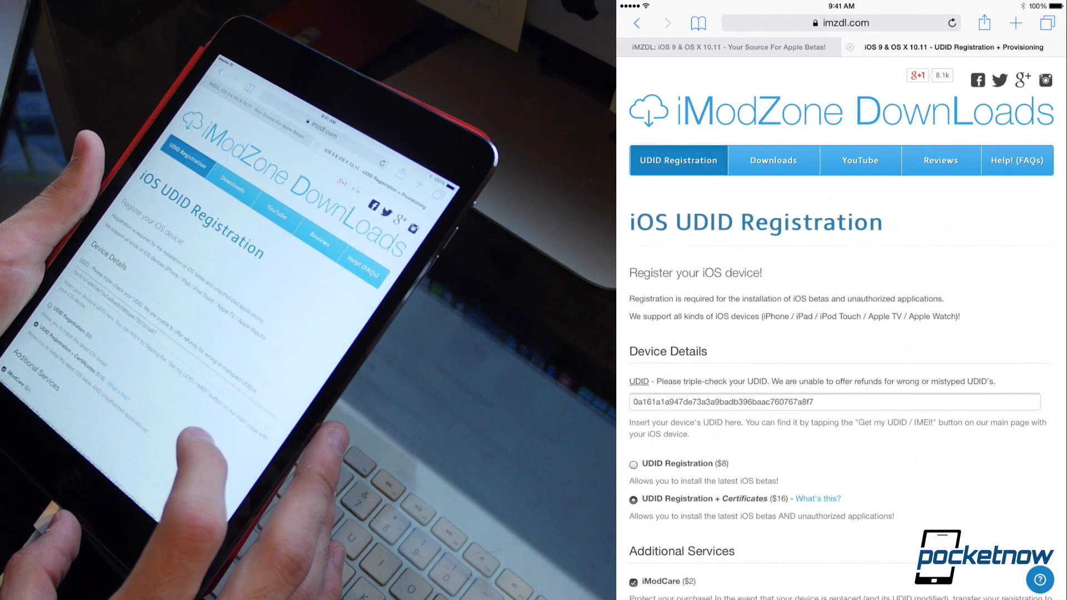
scroll(841, 312, "down", 3)
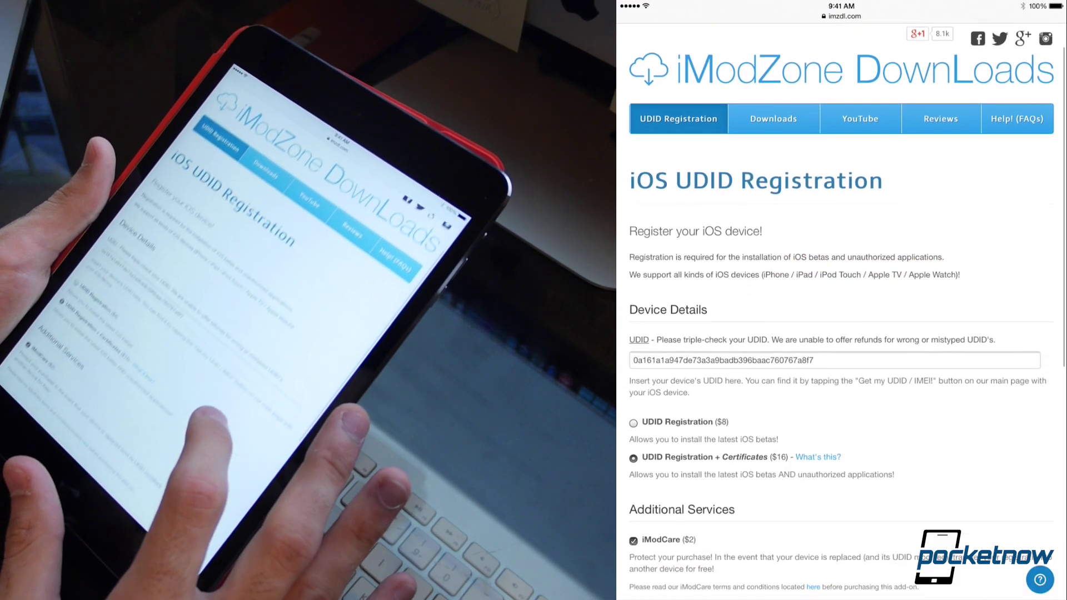
scroll(841, 312, "down", 2)
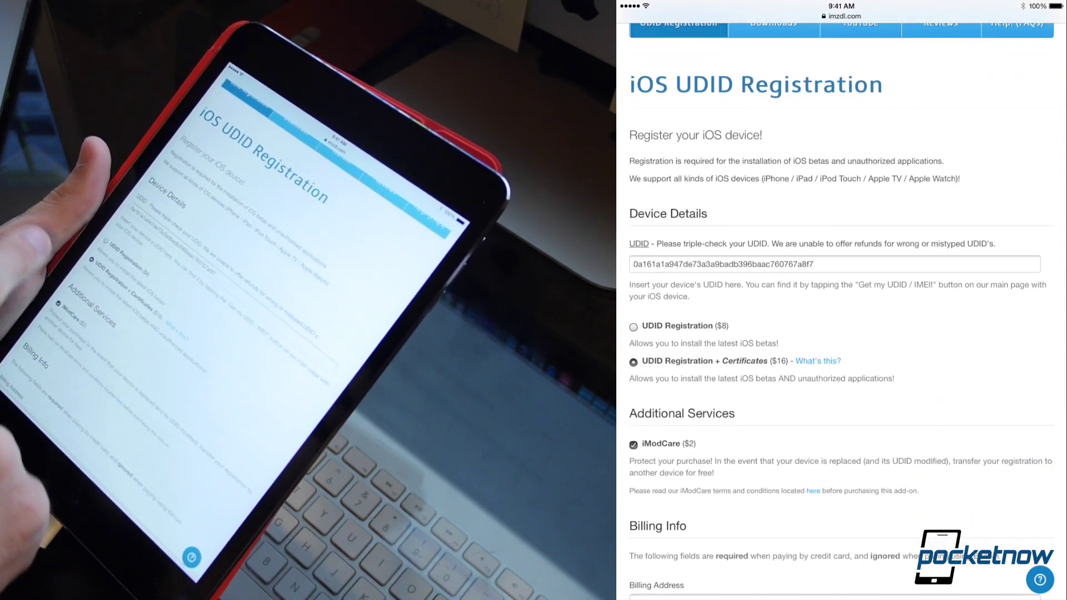
double_click(723, 334)
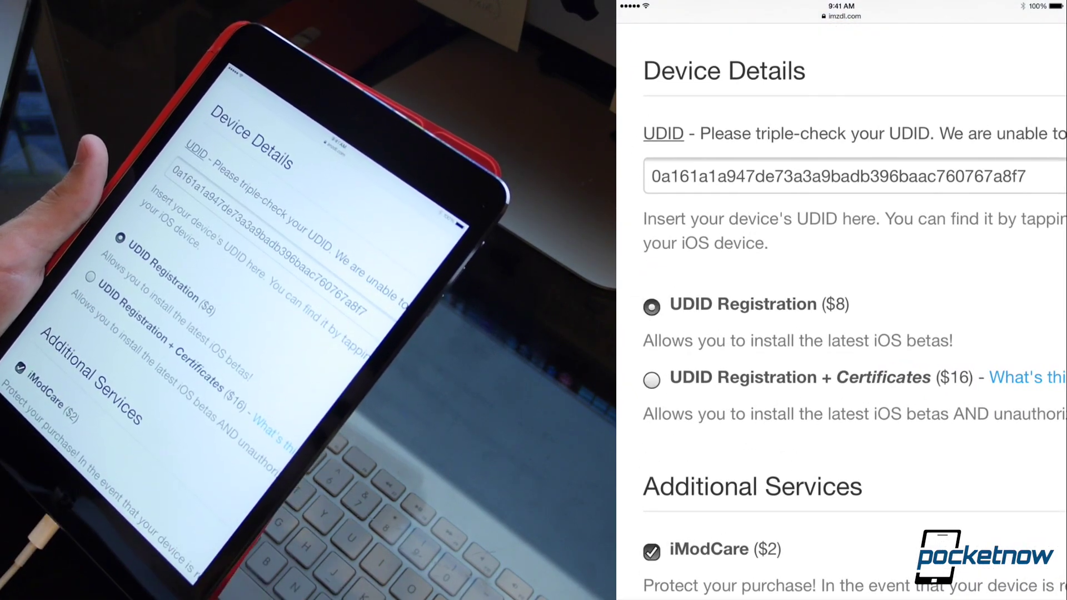
scroll(834, 305, "down", 3)
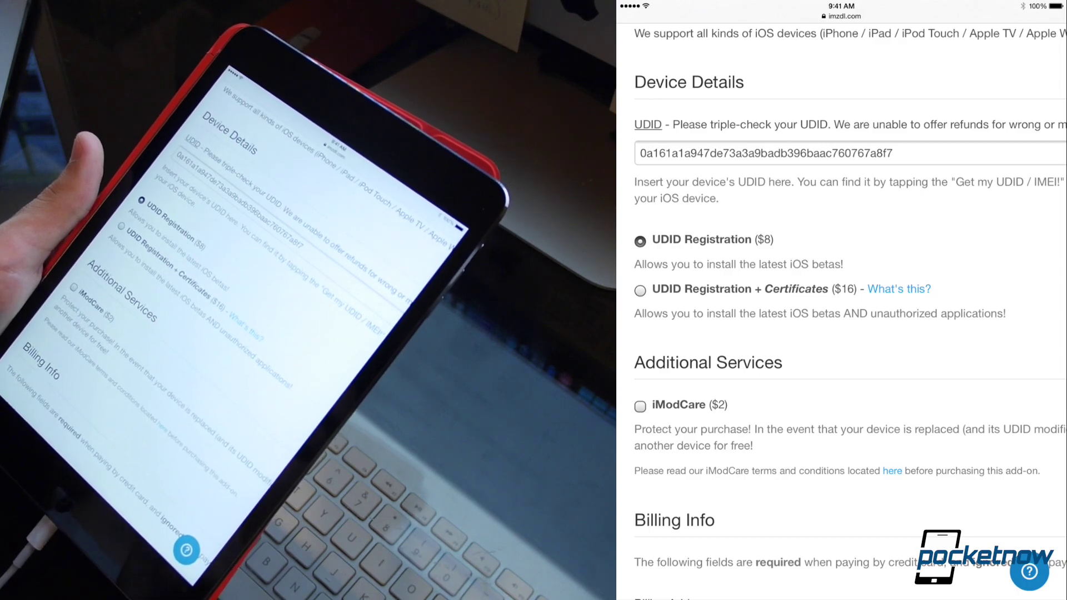
scroll(842, 311, "down", 6)
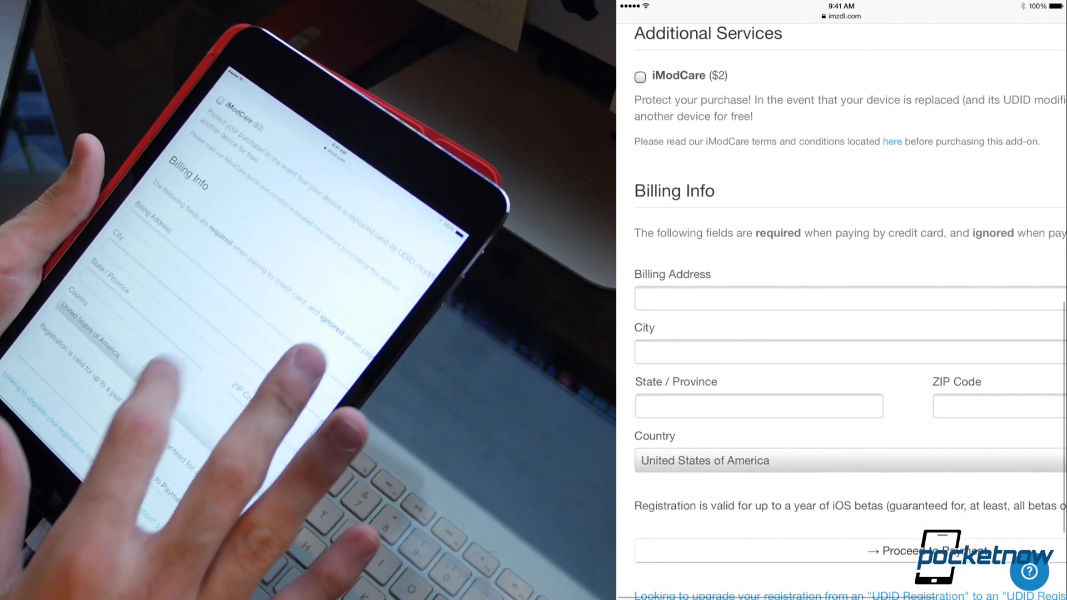
scroll(842, 311, "down", 3)
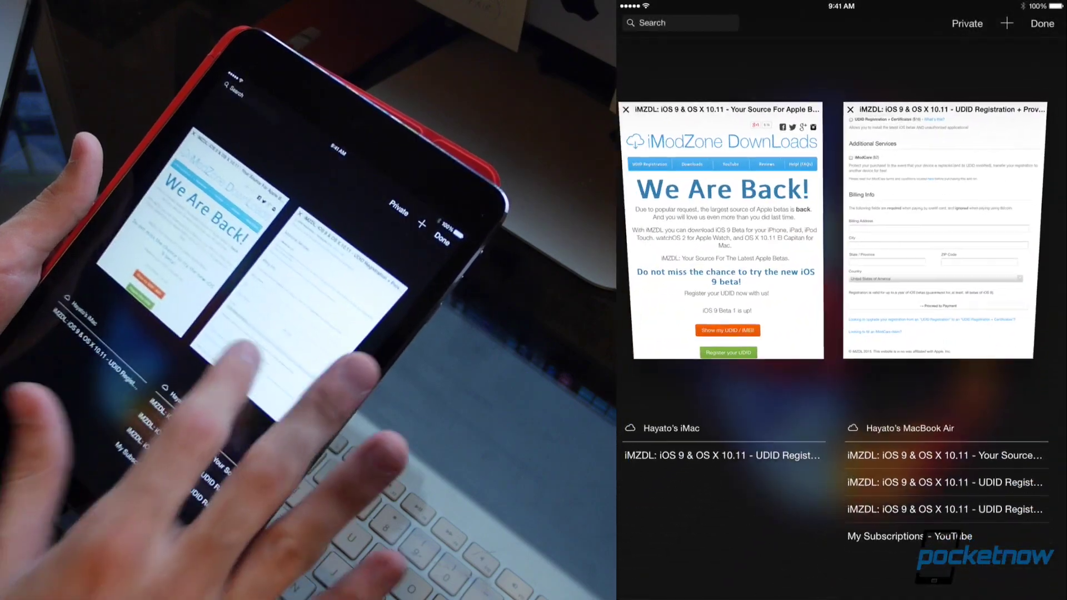
left_click(912, 217)
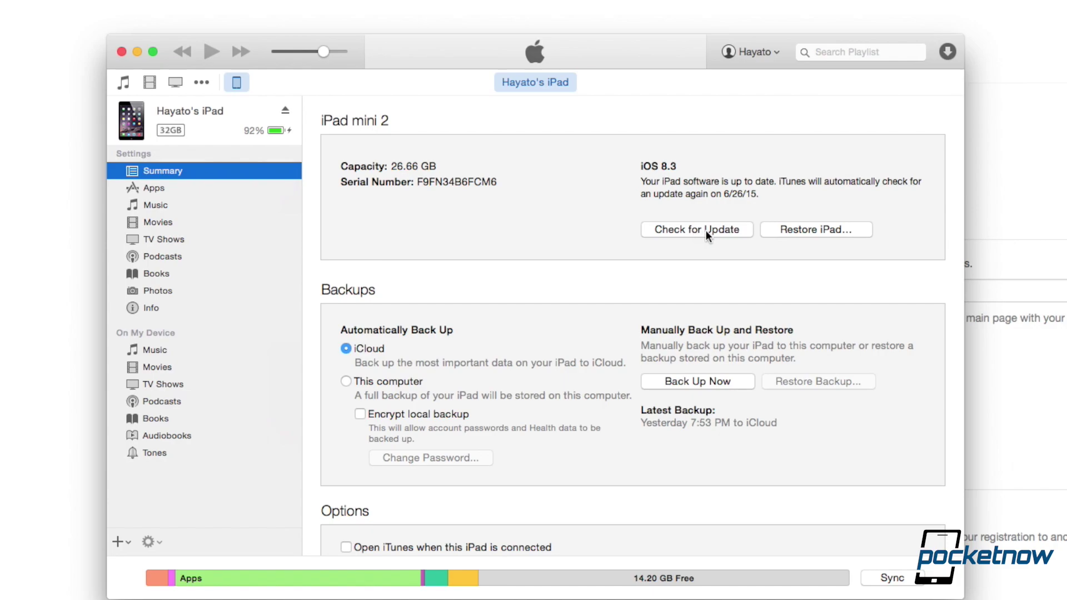
Step: Start a manual iPad update from a file in iTunes and browse Downloads to the extracted iOS 9 beta iPad mini 2 folder
left_click(703, 229, "alt")
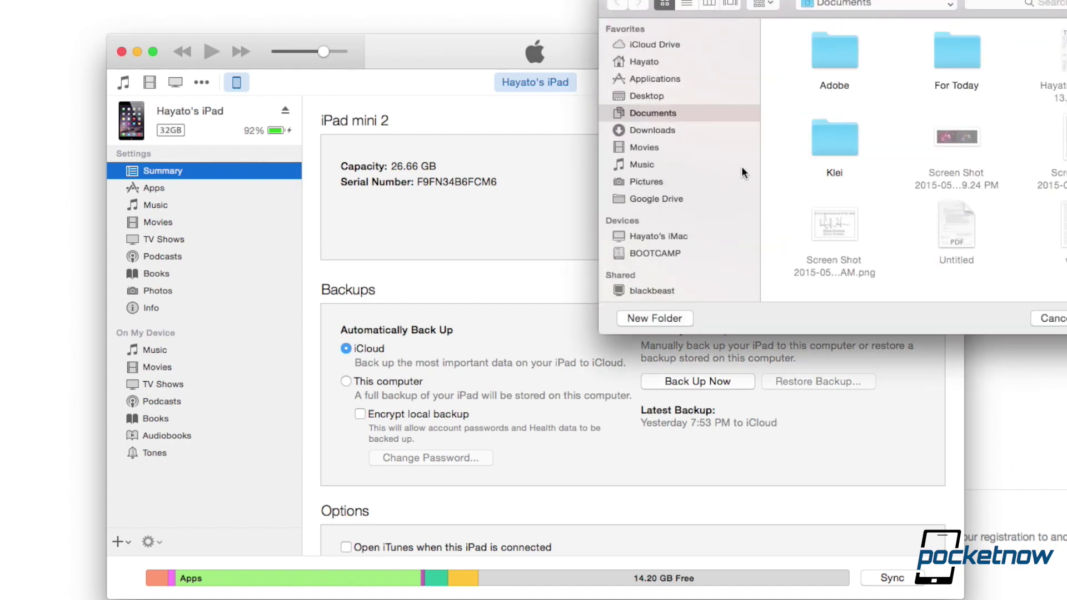
left_click(679, 130)
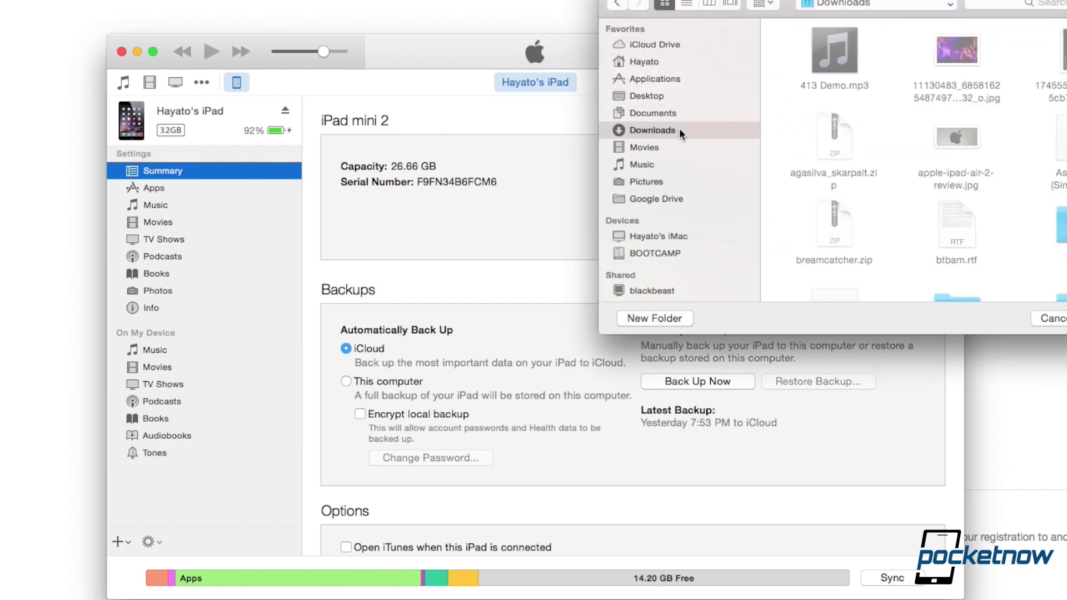
scroll(907, 136, "down", 2)
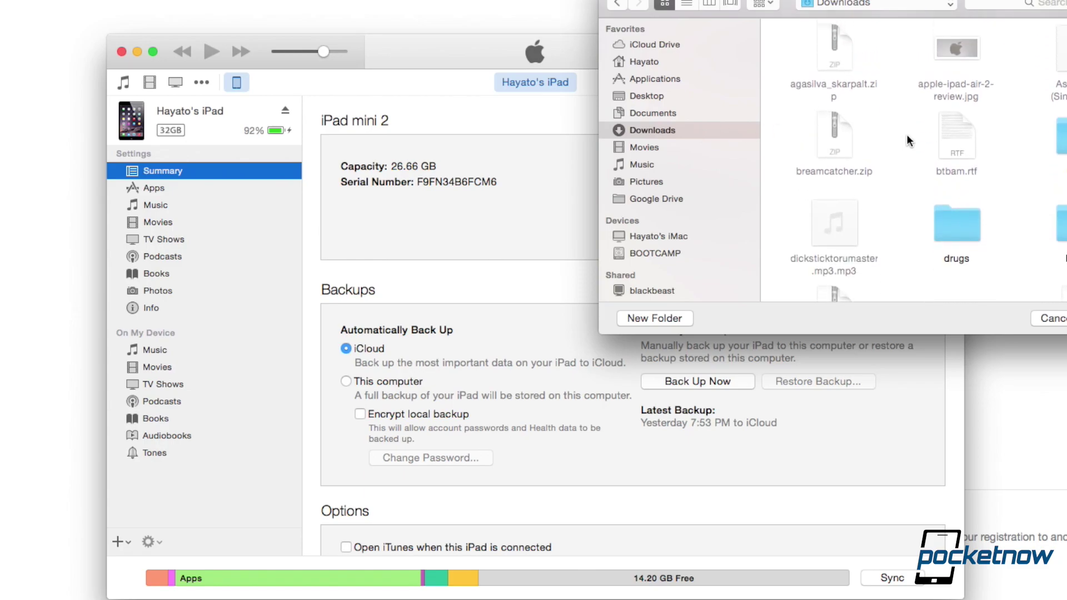
scroll(988, 155, "down", 4)
scroll(982, 159, "down", 2)
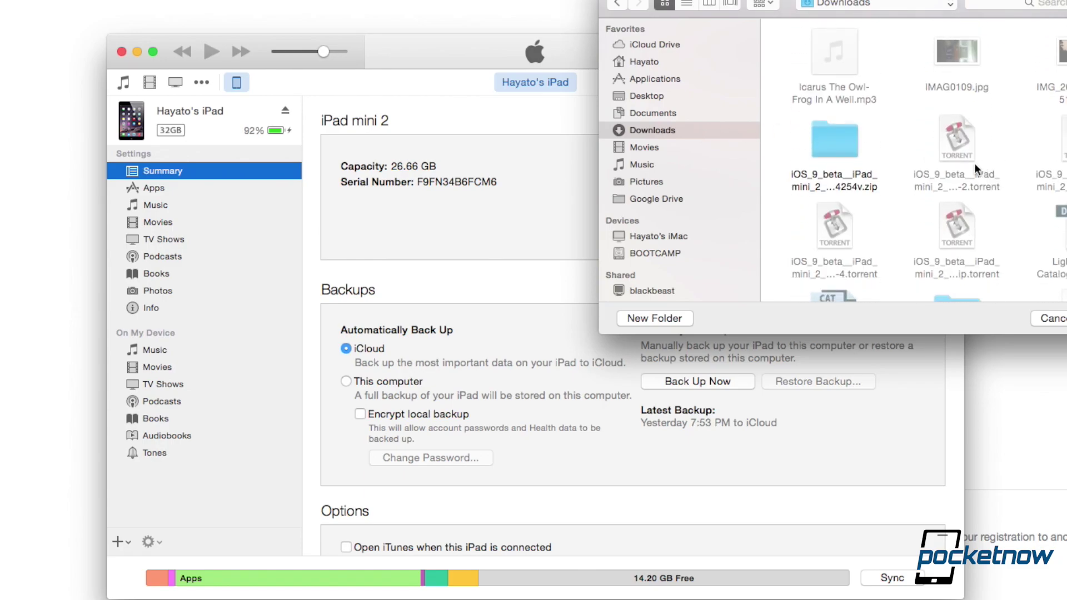
double_click(834, 145)
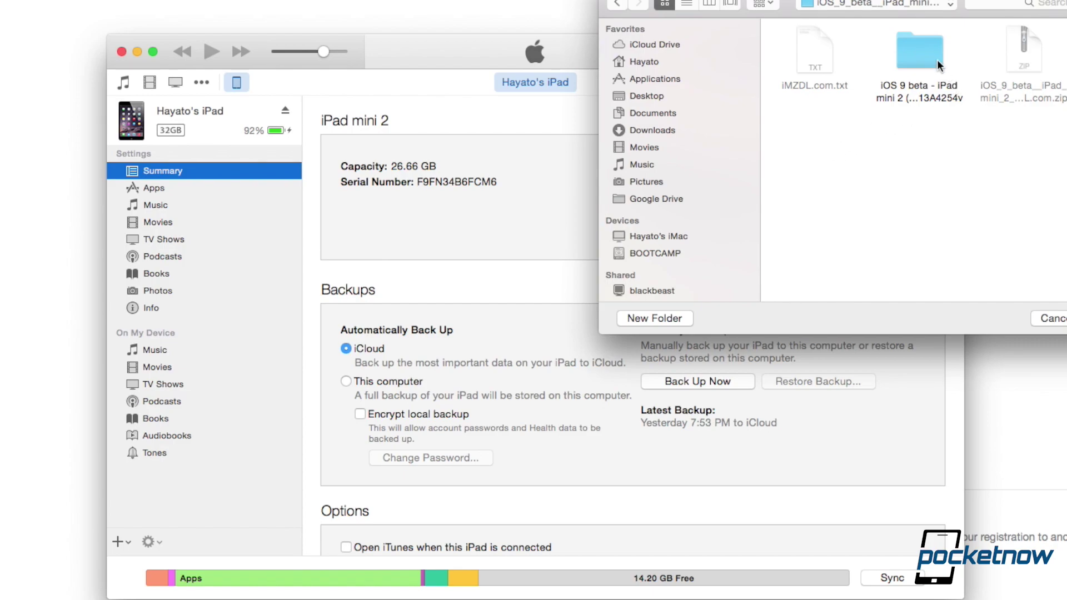
double_click(936, 59)
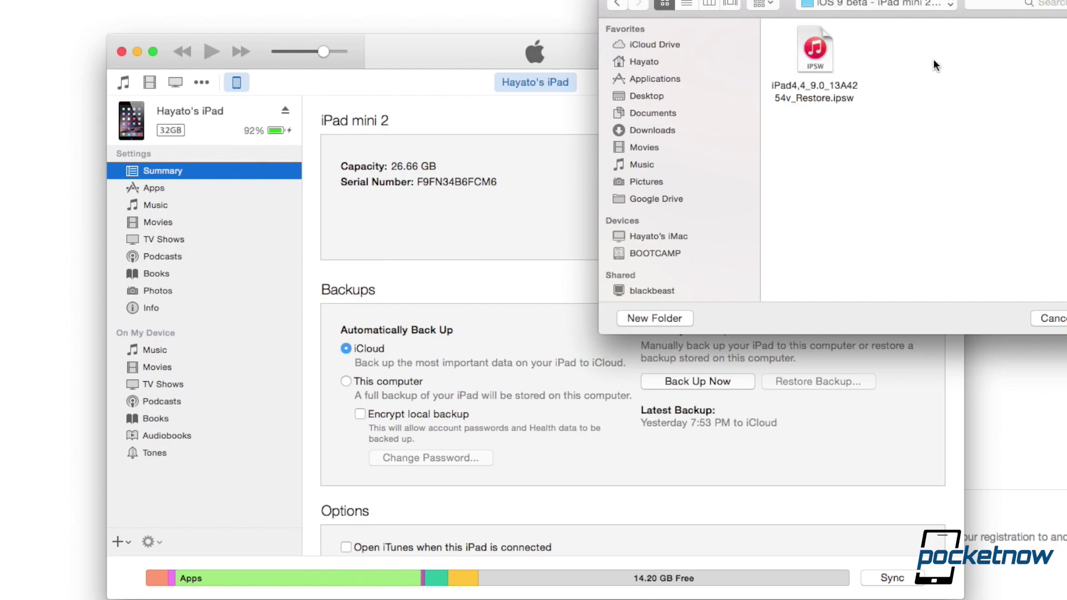
Step: Choose iPad4,4_9.0_13A4254v_Restore.ipsw as the update file and confirm updating the iPad to iOS 9.0
left_click(826, 61)
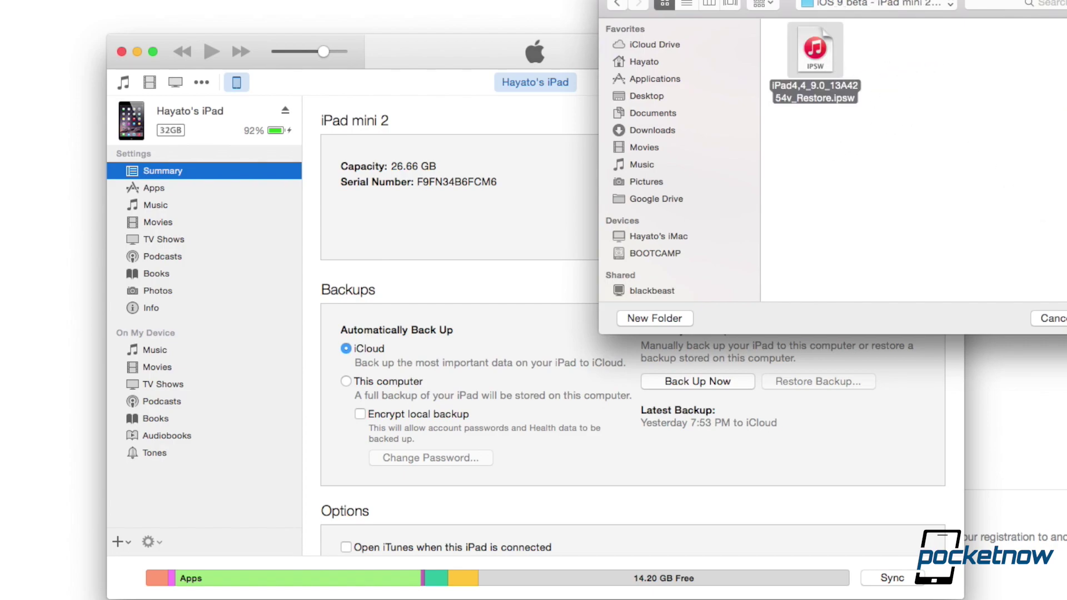
key("Return")
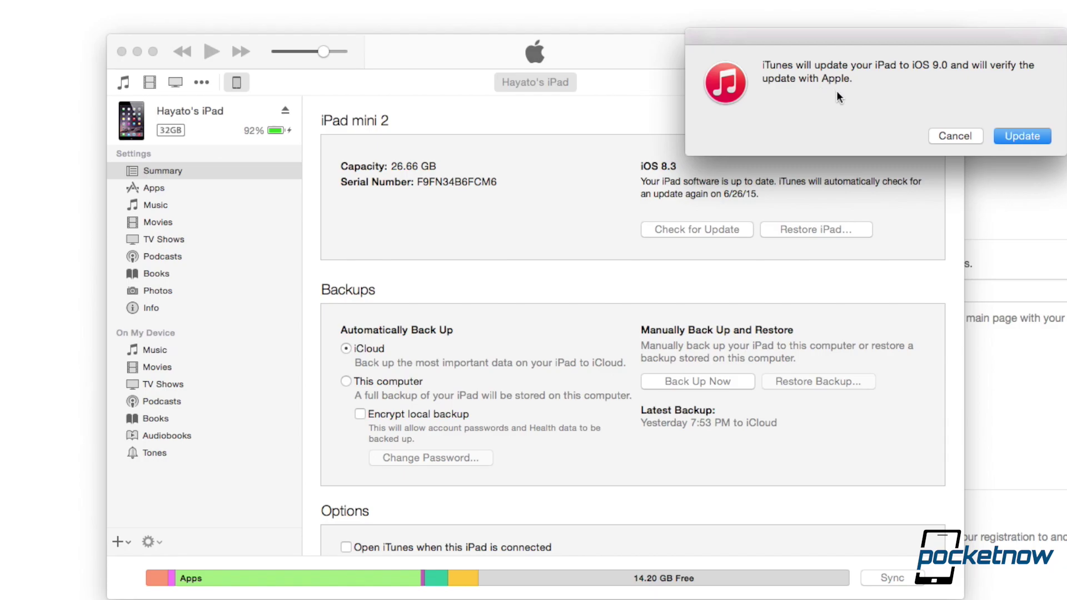
left_click(1022, 135)
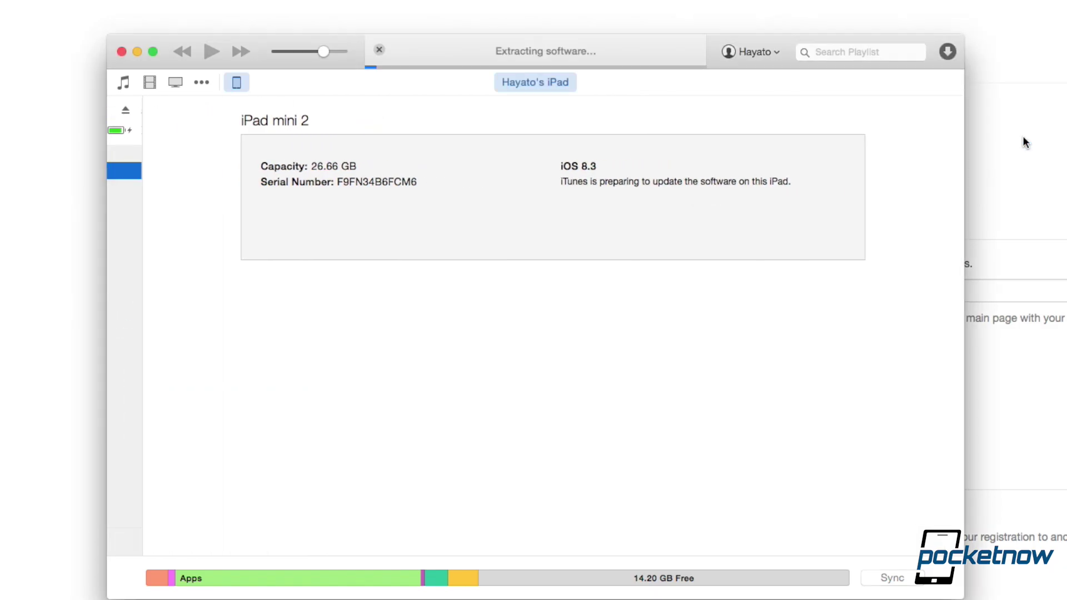